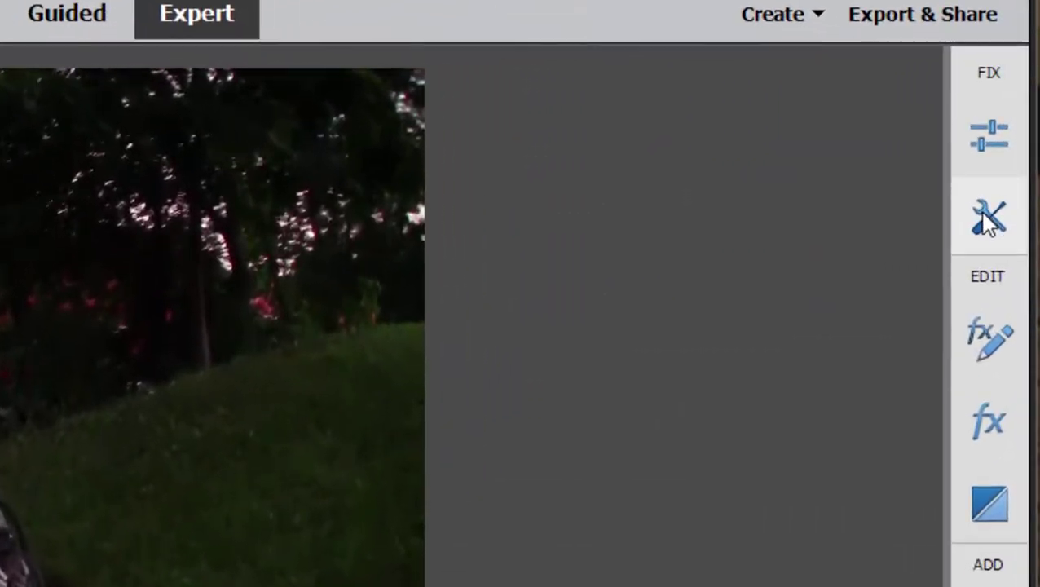
Create a Summer Fun movie menu, check its title text settings, then select the menu background
click(1015, 143)
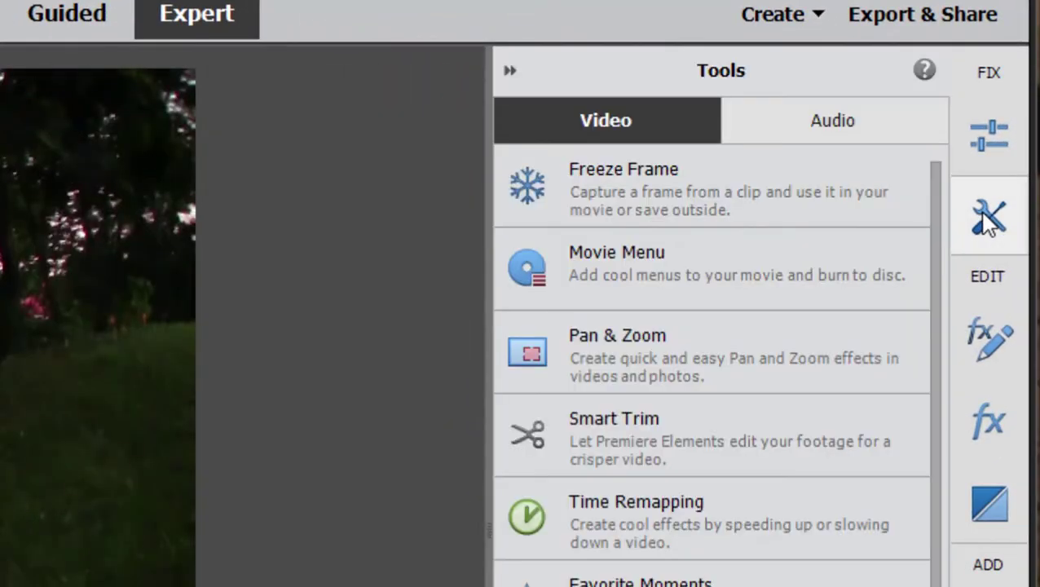
click(648, 271)
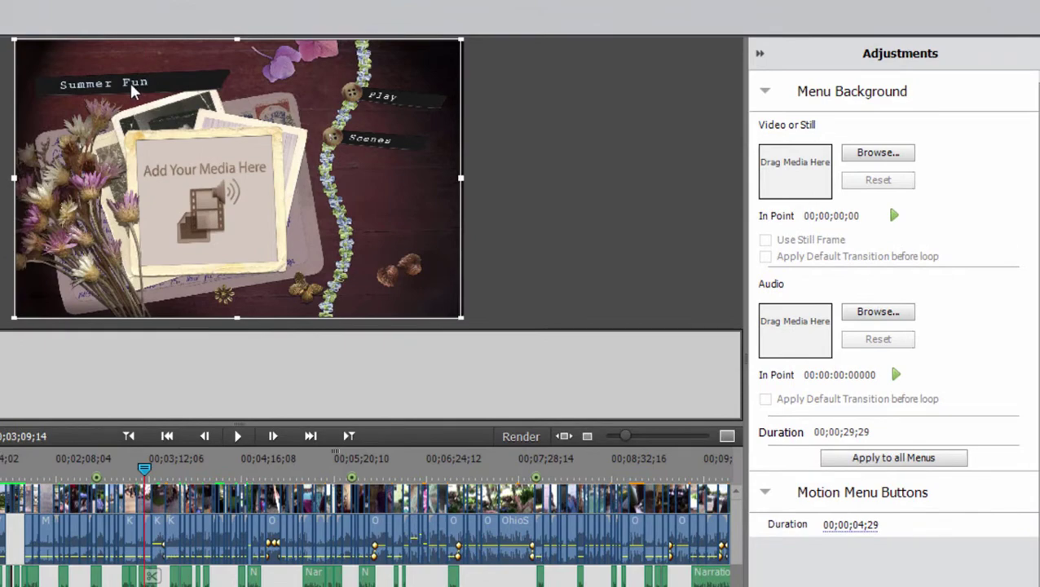
click(131, 83)
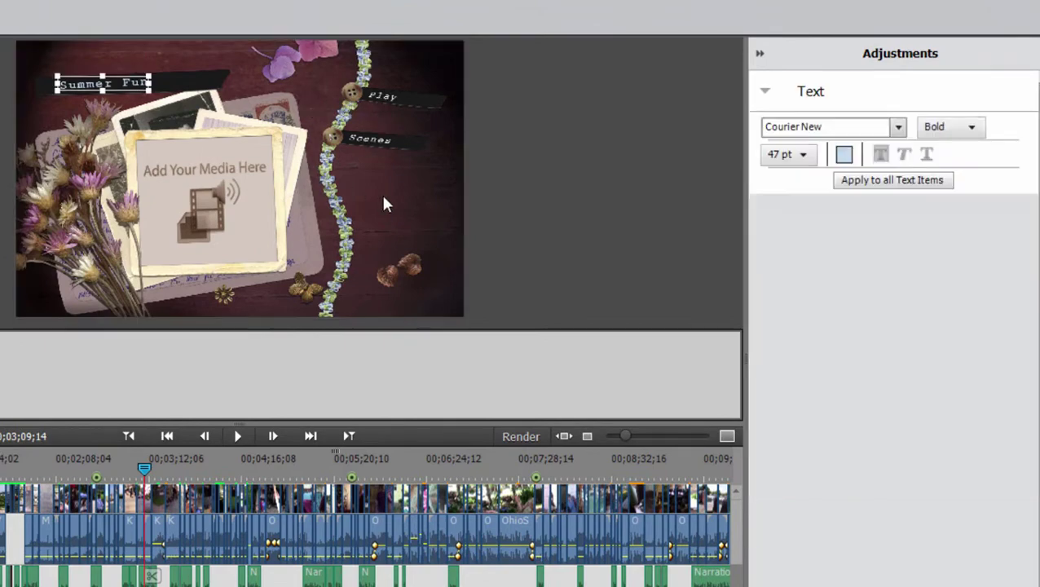
click(382, 198)
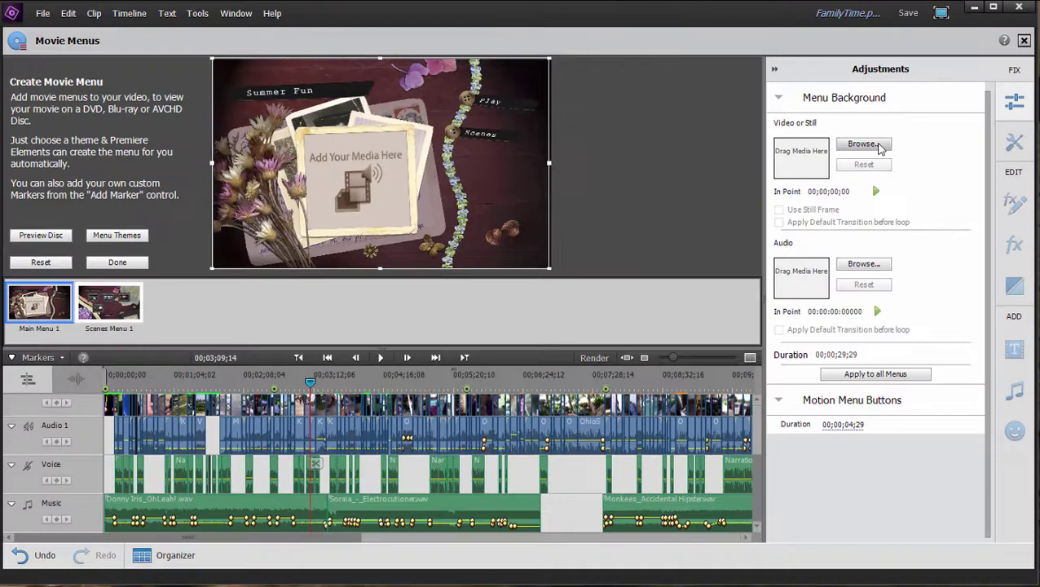
Load CityPark.mp4 from the Videos folder as the menu background clip
click(878, 145)
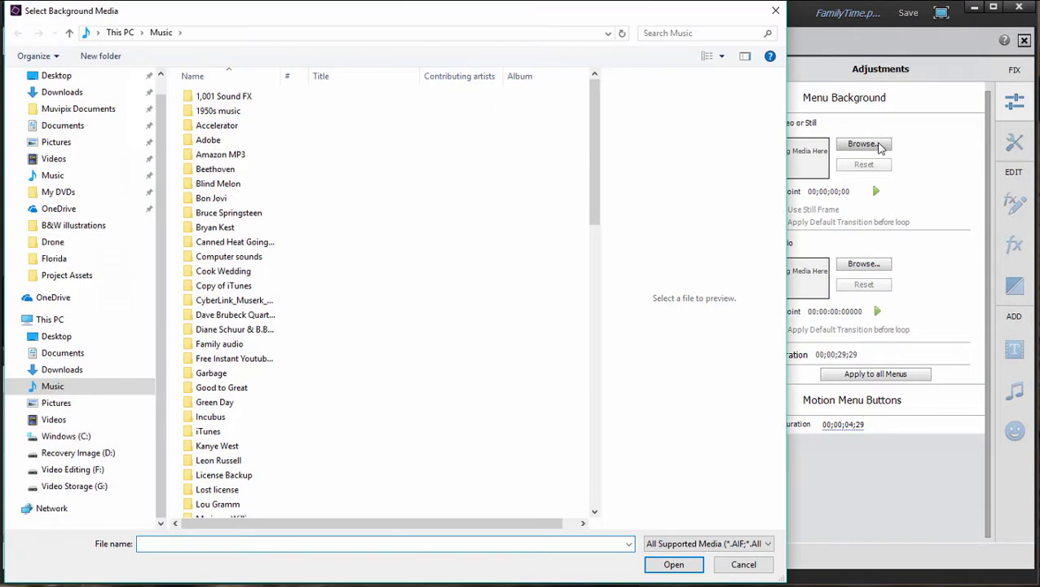
click(53, 419)
click(219, 367)
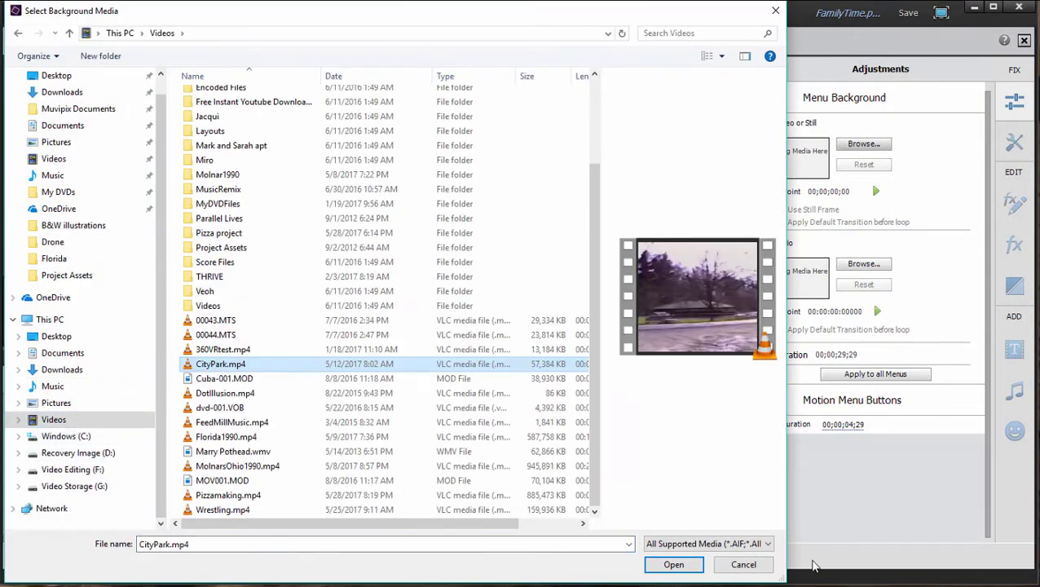
click(673, 564)
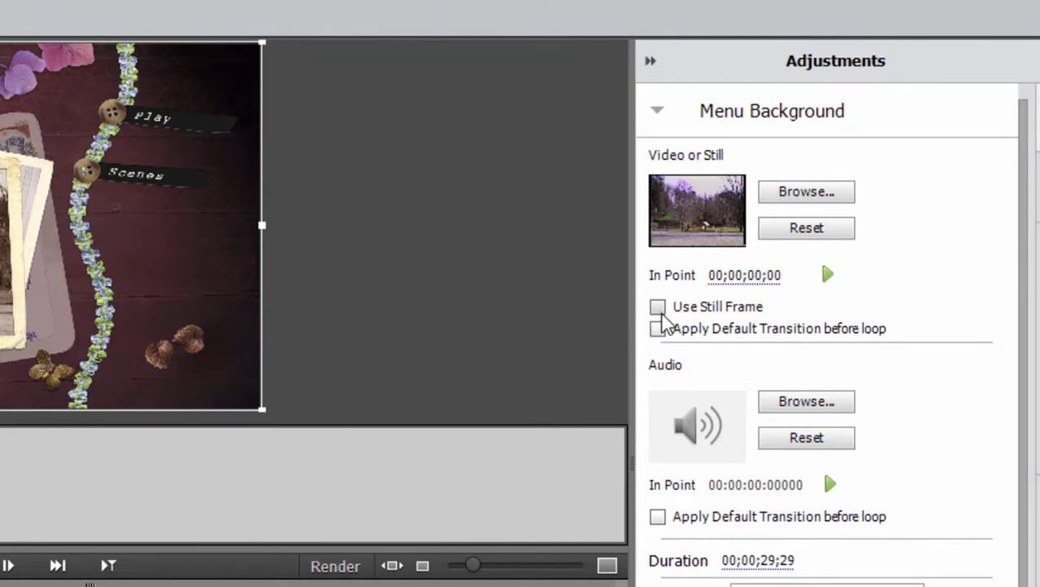
Freeze the background on the 00;00;15;04 still frame and select the centre photo frame
click(660, 306)
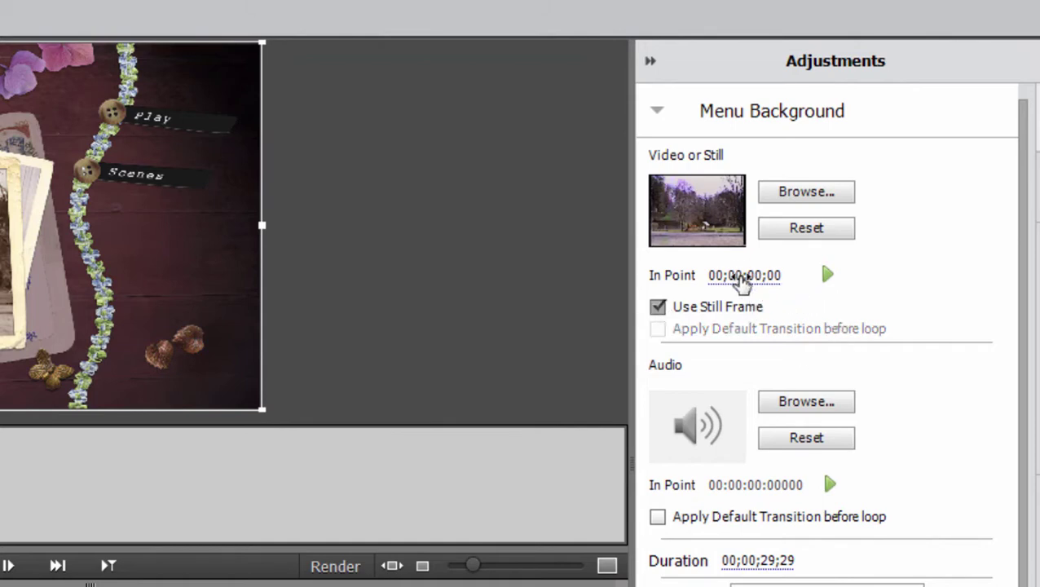
drag(740, 277, 929, 278)
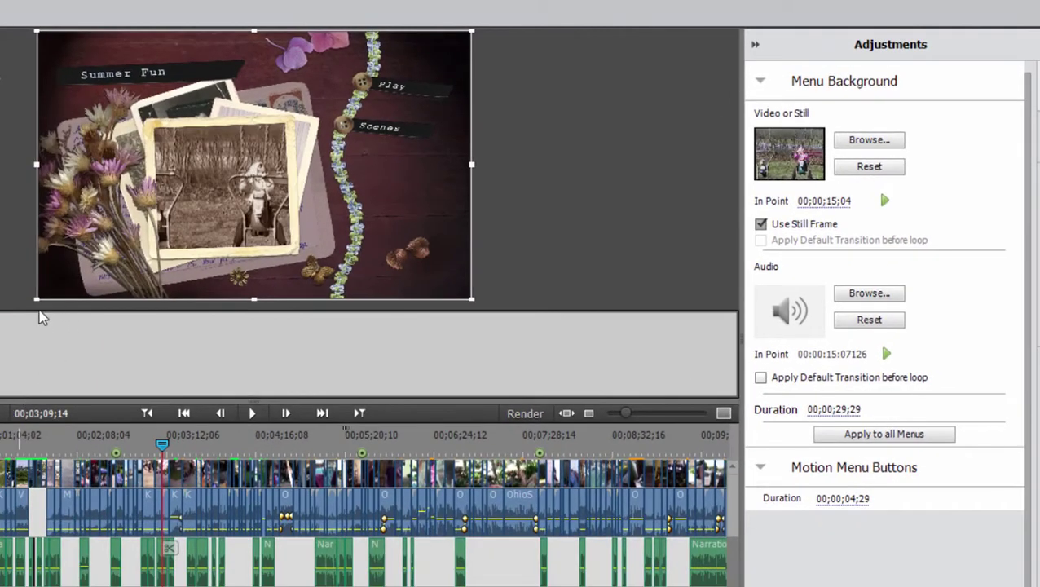
drag(41, 303, 62, 295)
click(308, 210)
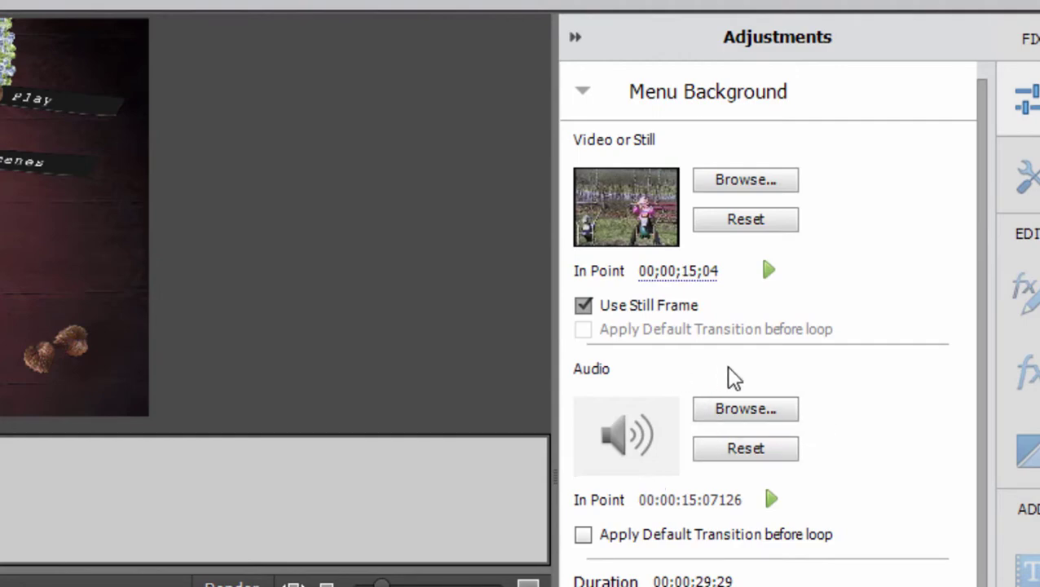
Load the Midnight Blues mp3 from the Music folder as the menu's background audio
click(766, 414)
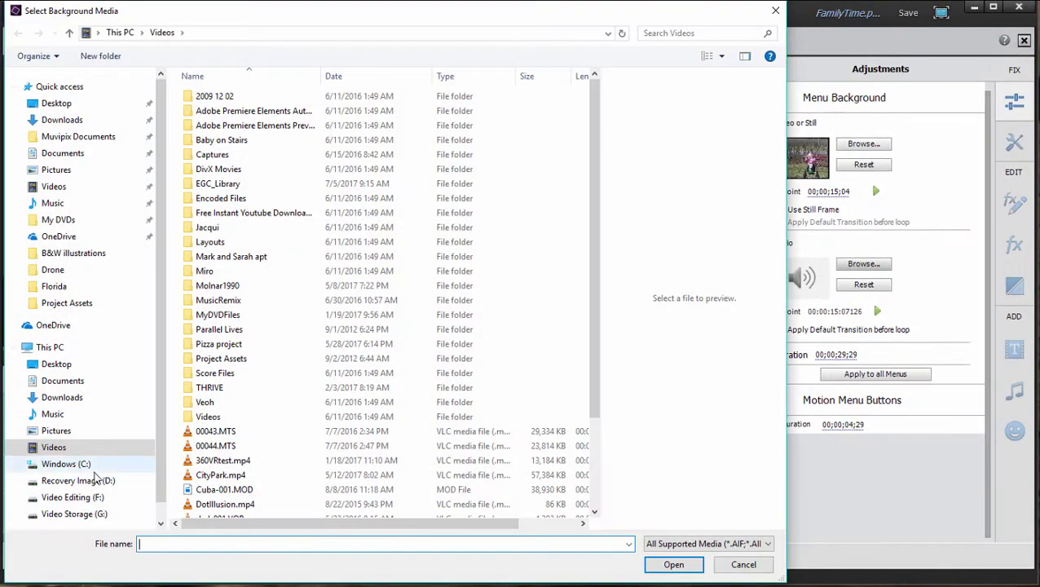
click(59, 414)
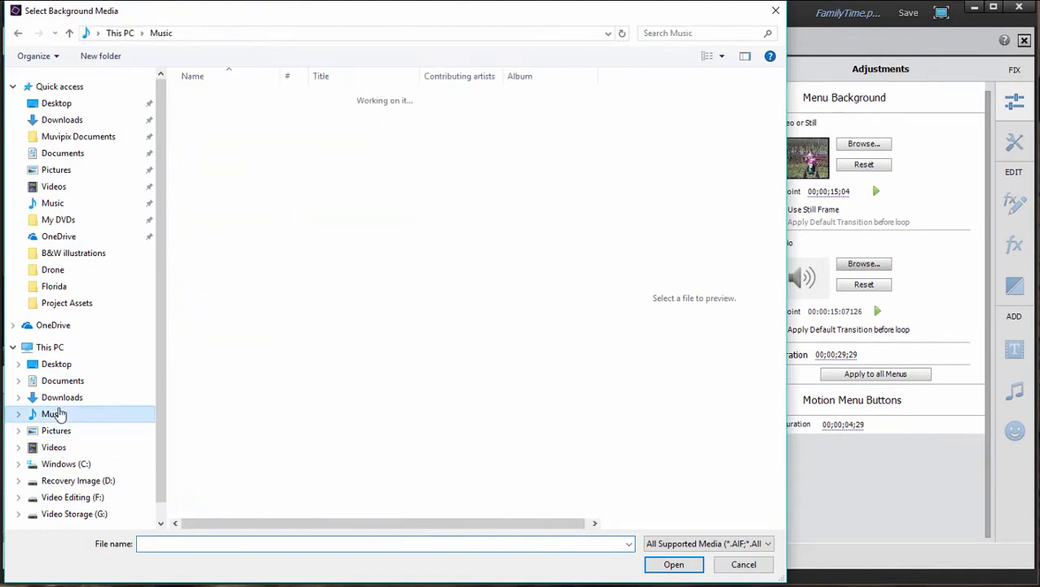
scroll(337, 309, down, 10)
click(245, 515)
click(674, 564)
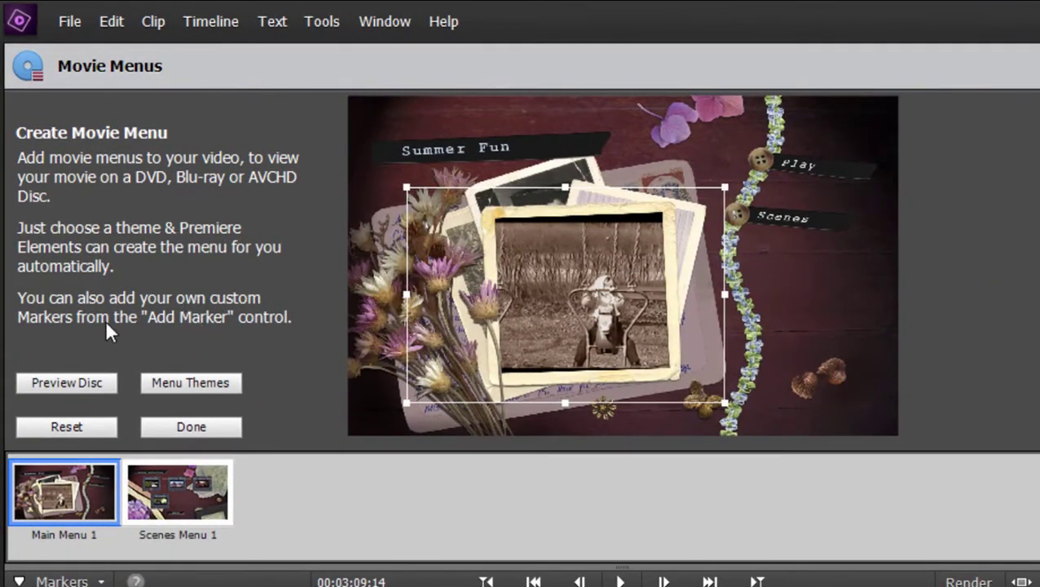
Save the project with Ctrl+S and preview the Summer Fun disc menu
key(ctrl+s)
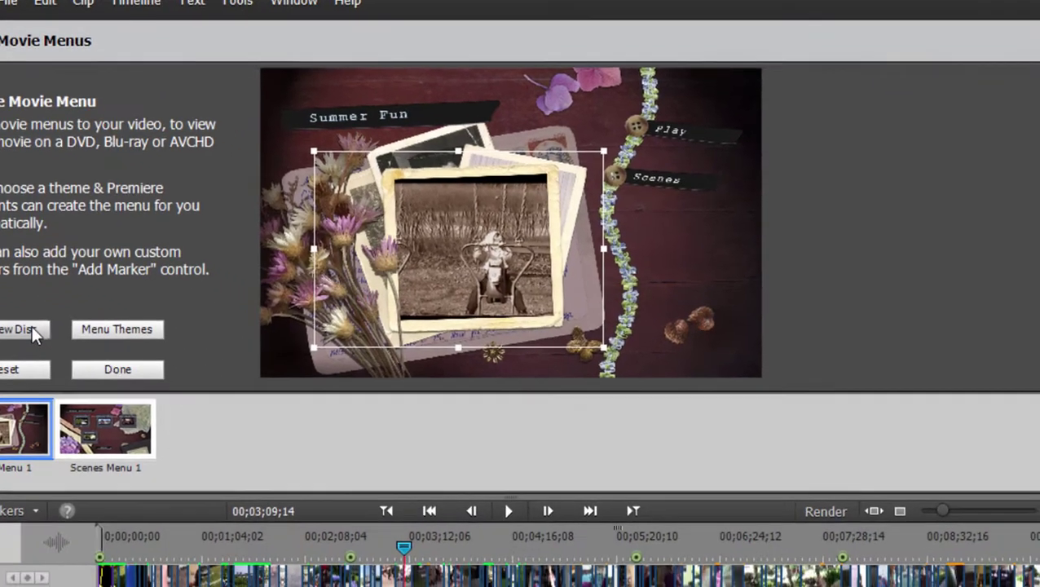
click(32, 329)
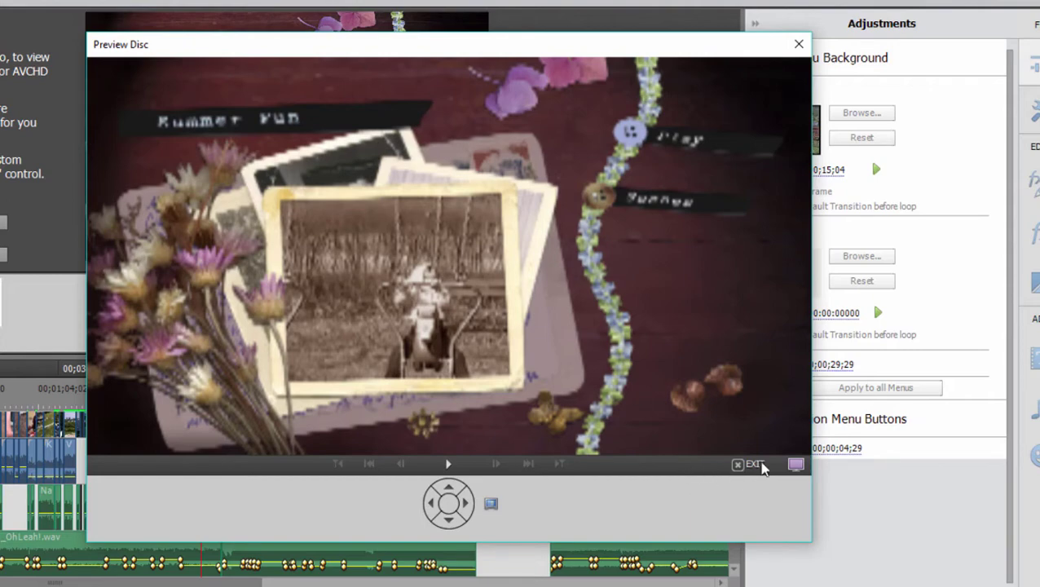
Turn off Use Still Frame so the CityPark clip plays, and recheck it in Preview Disc
click(748, 464)
click(759, 193)
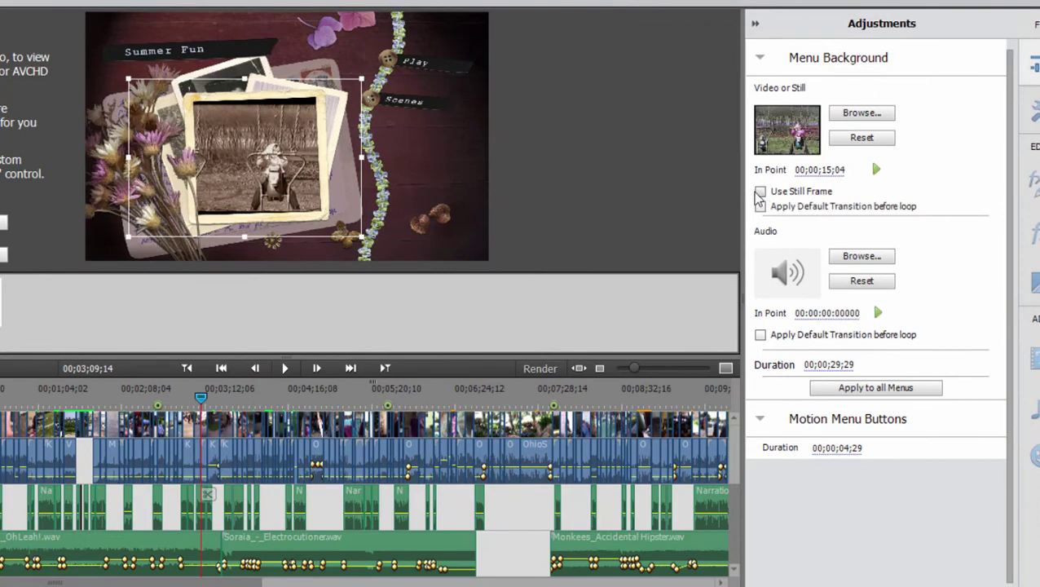
click(4, 221)
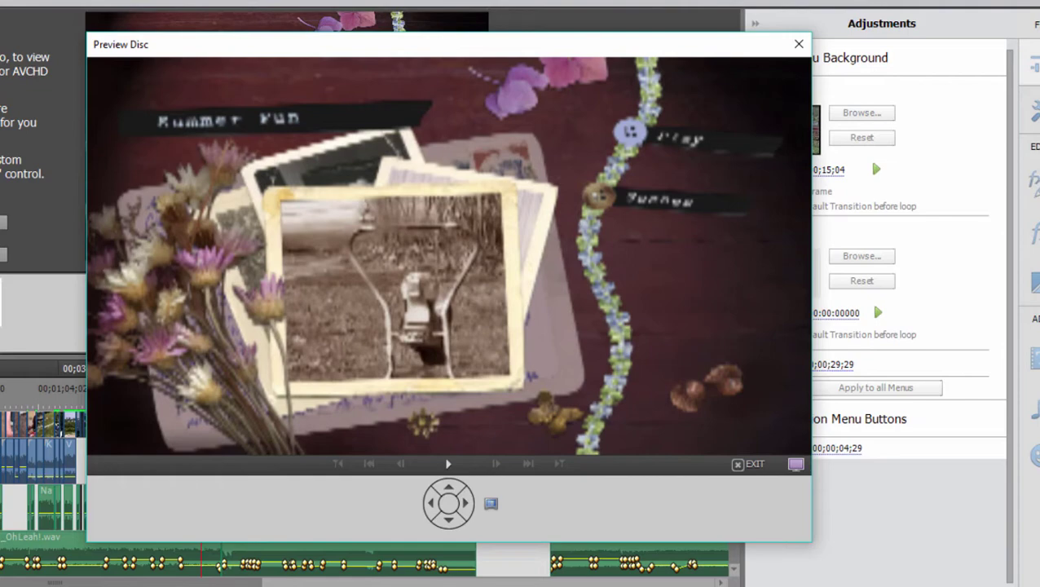
click(749, 463)
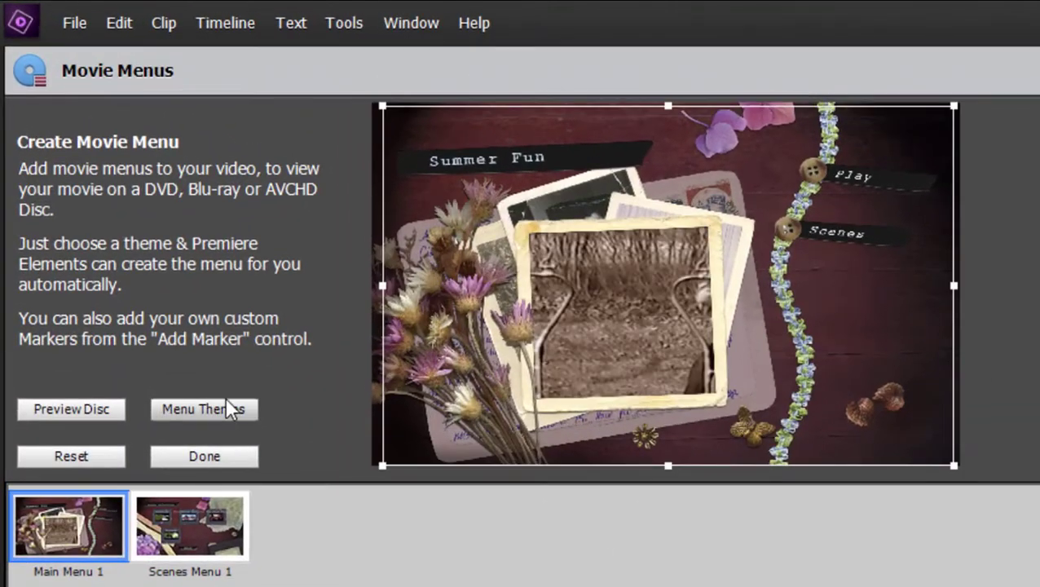
Apply the Pan and Zoom theme from the Slideshows category to the Summer Fun menu
click(223, 401)
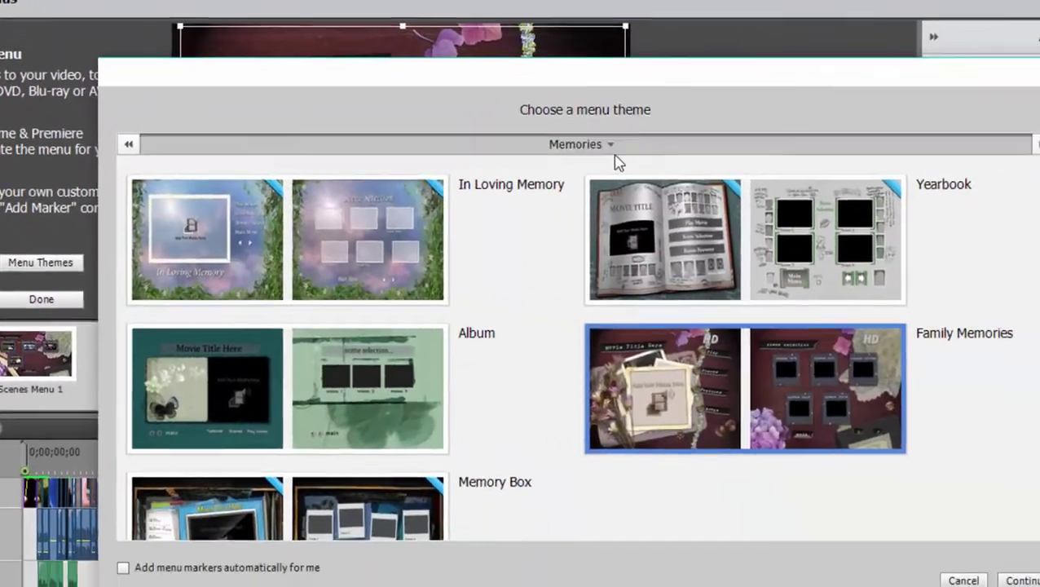
click(377, 118)
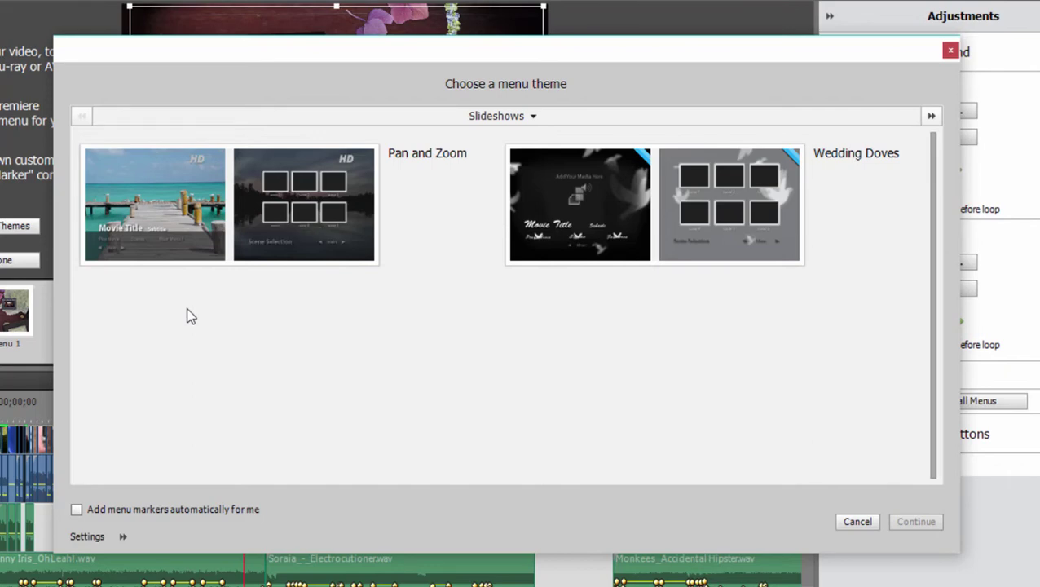
click(163, 181)
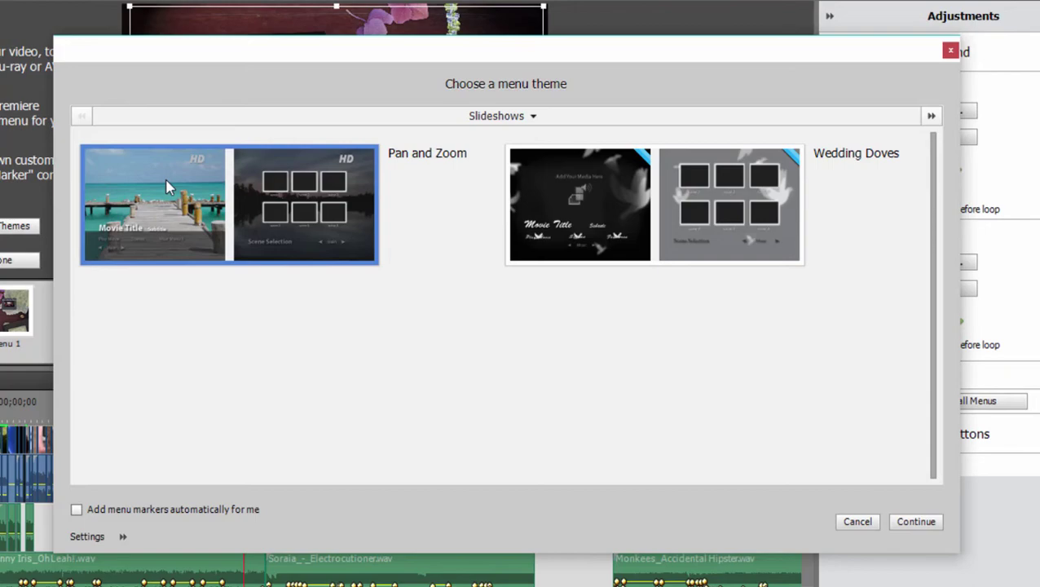
click(928, 521)
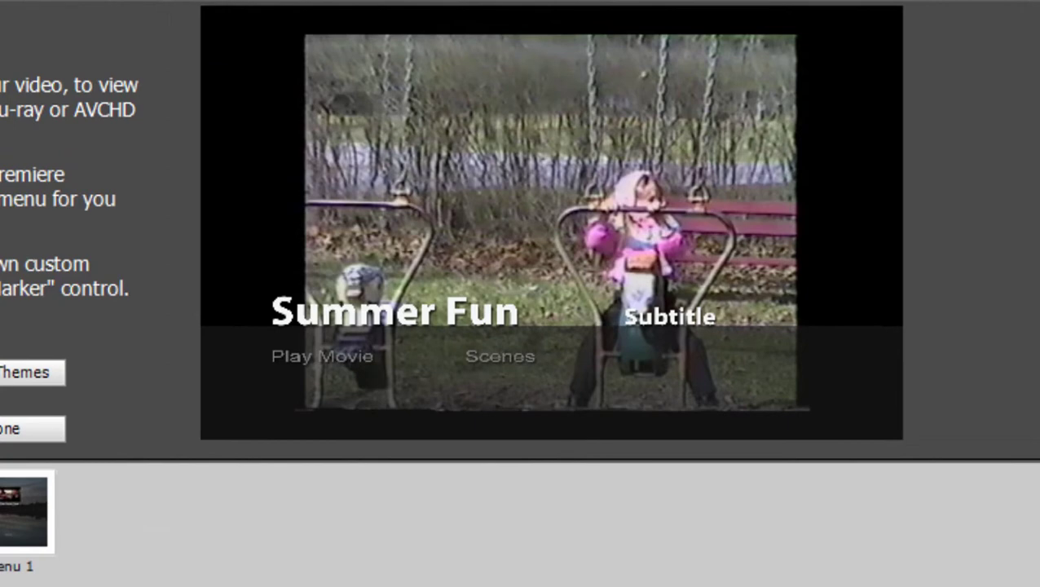
click(446, 129)
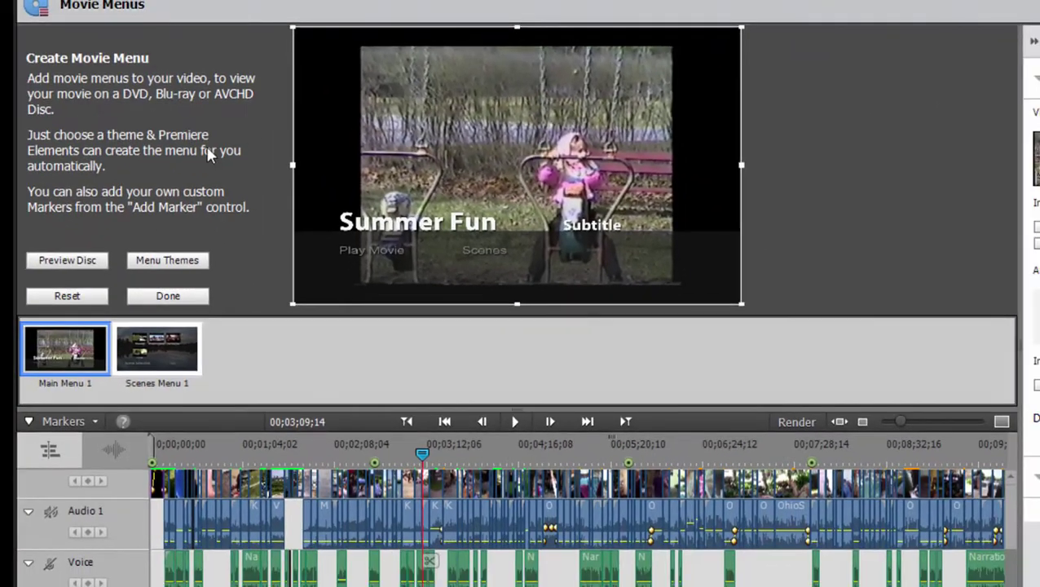
click(81, 263)
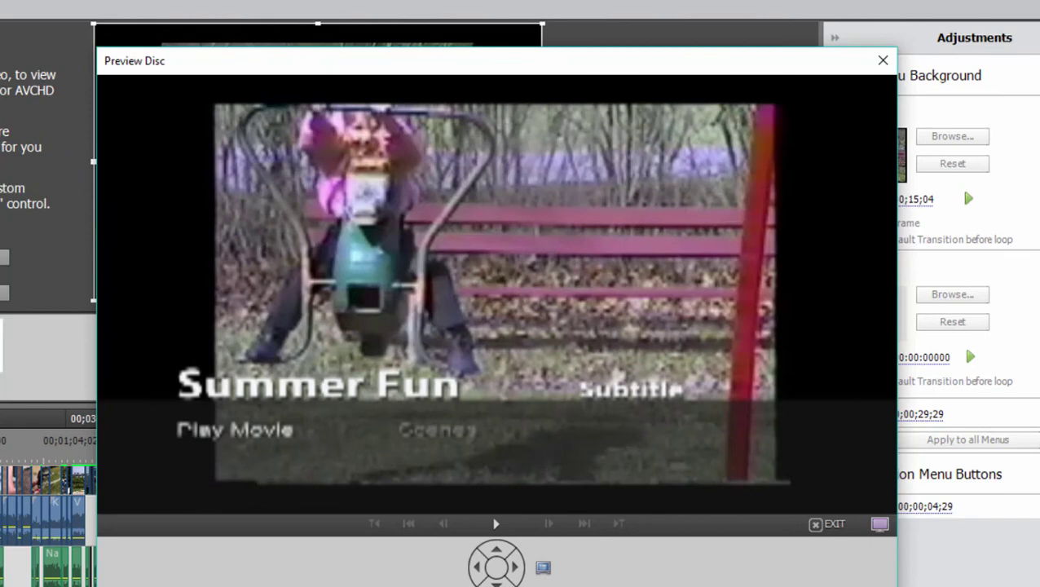
key(Escape)
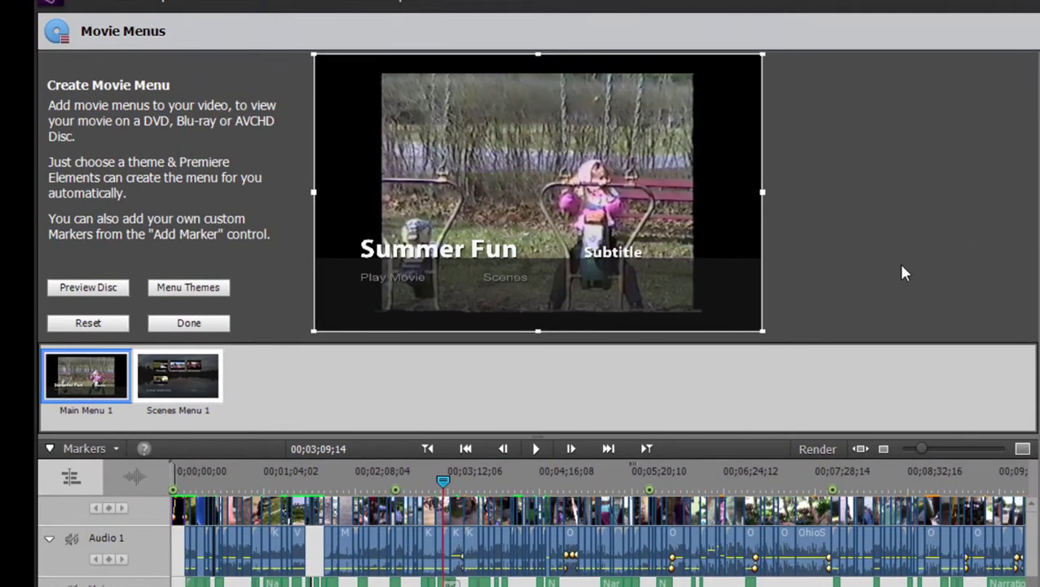
click(190, 283)
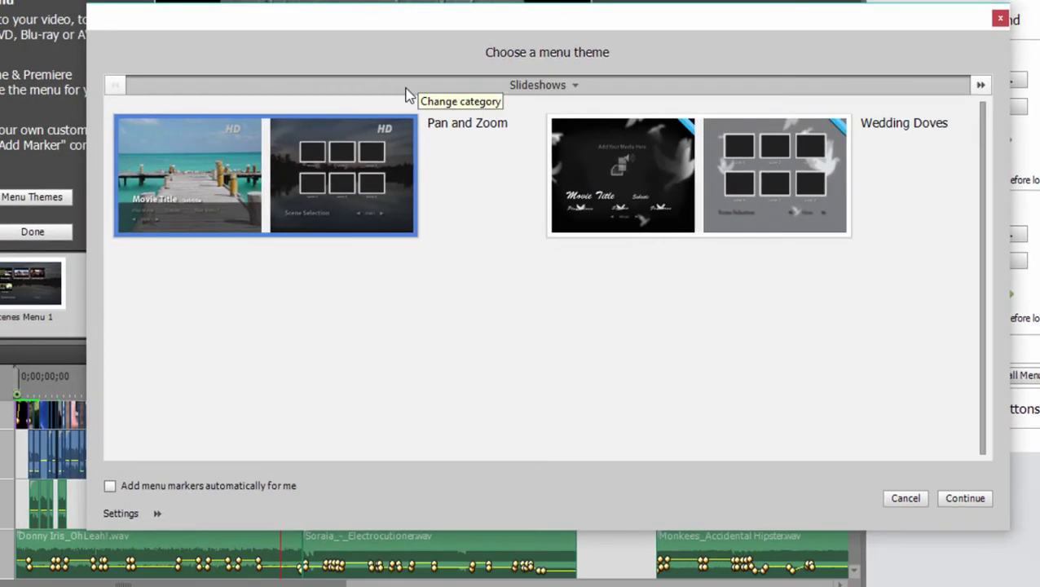
click(122, 135)
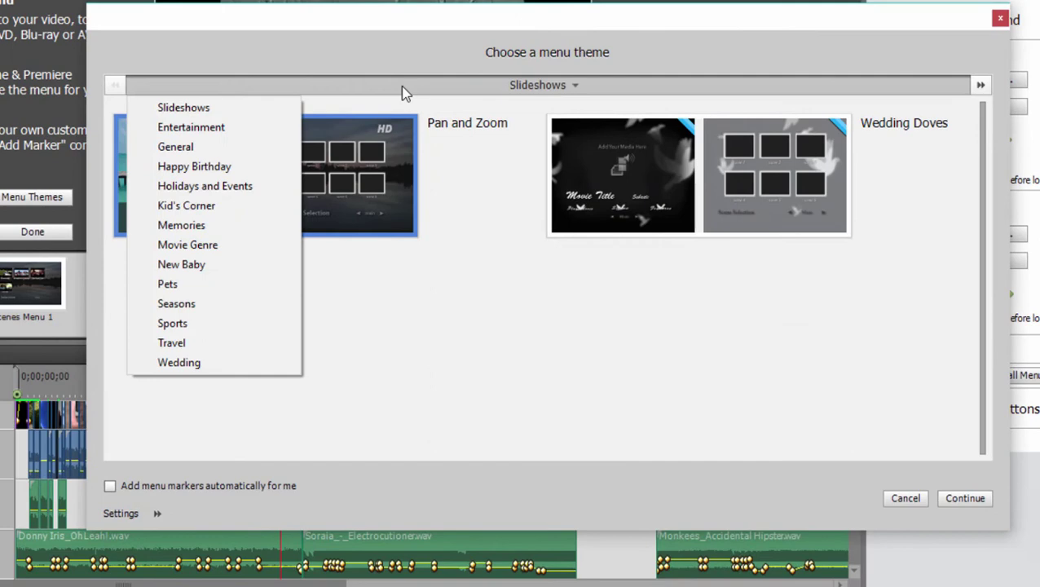
click(176, 147)
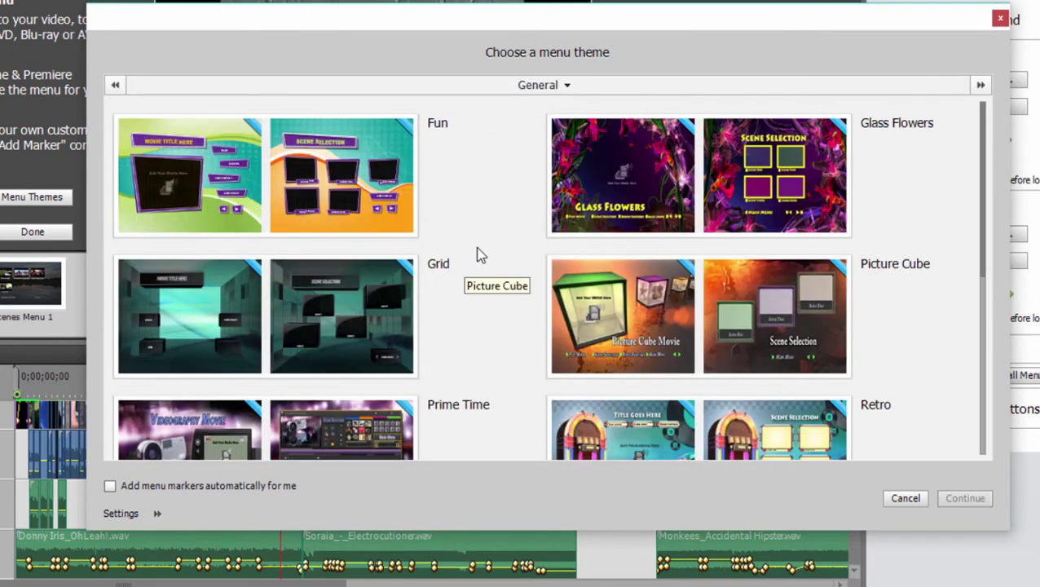
scroll(480, 255, down, 3)
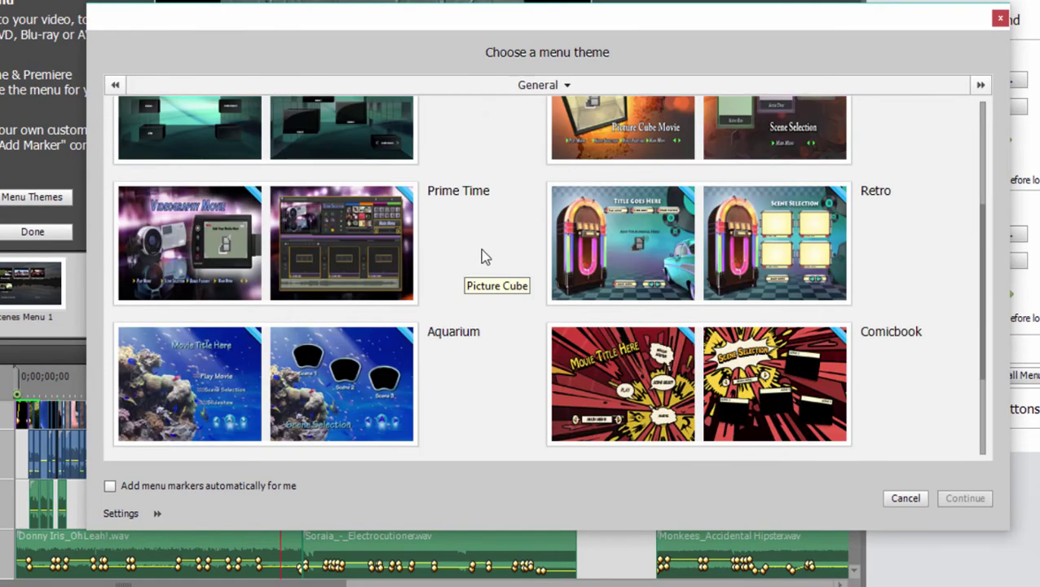
scroll(482, 258, down, 2)
scroll(487, 256, up, 5)
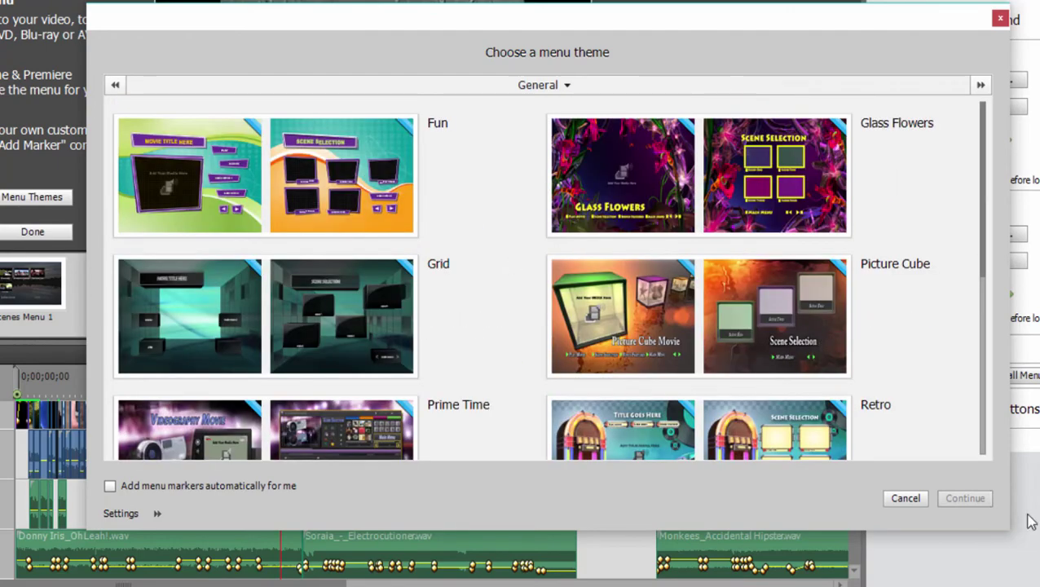
click(905, 502)
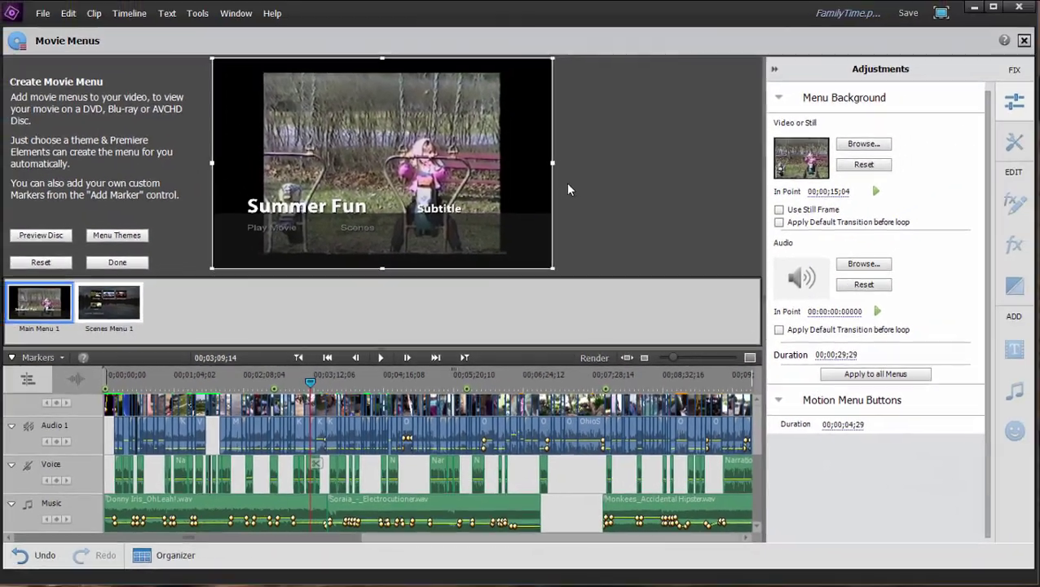